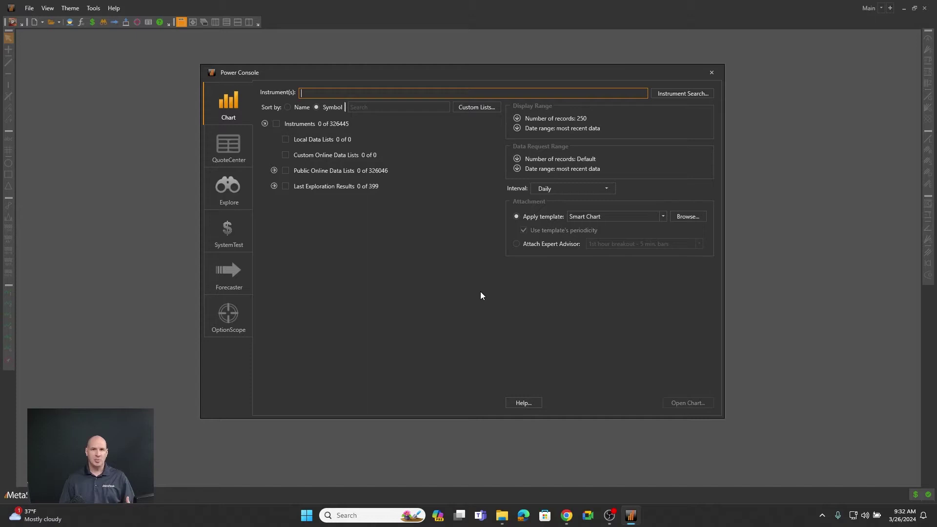
# Open a daily IBM chart, then enter F GM TSLA.O in the Power Console.
pyautogui.write('IBM')
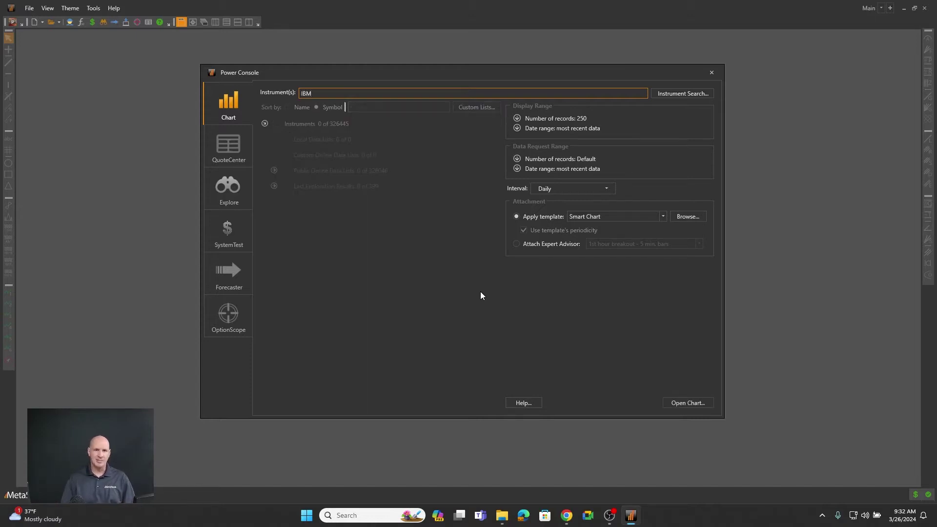
pyautogui.press('Return')
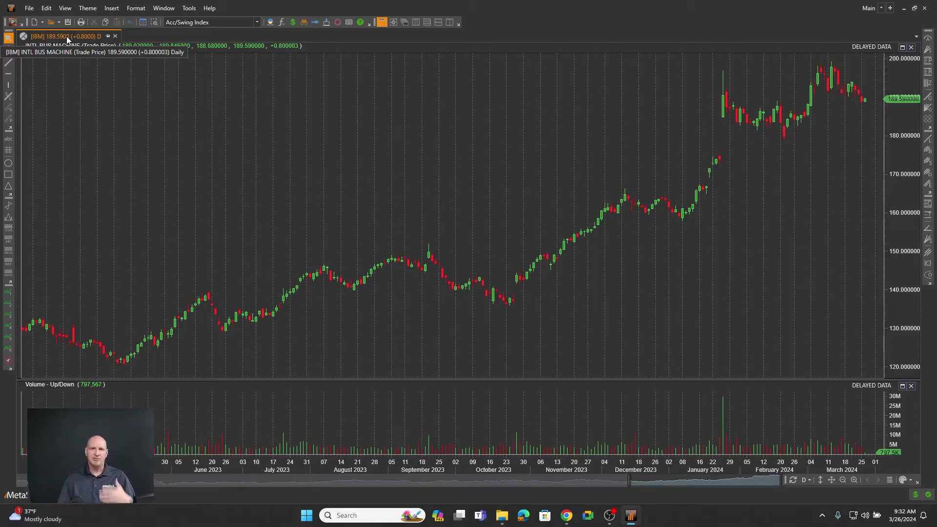
pyautogui.click(16, 24)
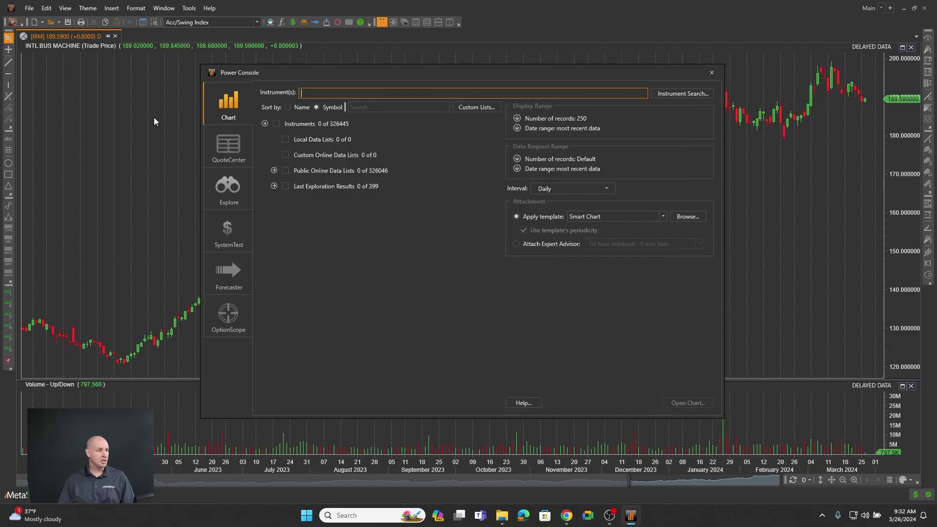
pyautogui.write('F')
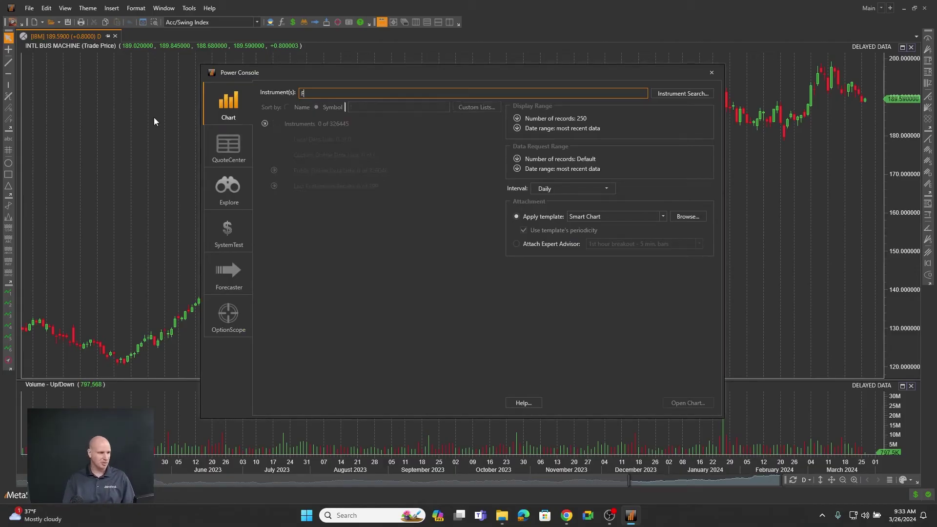
pyautogui.write(' GM TSLA.O')
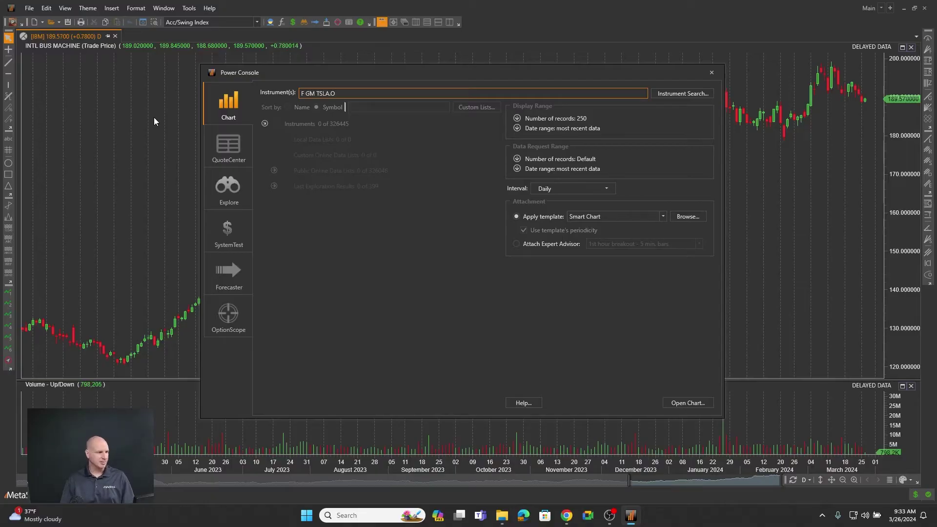
pyautogui.press('Return')
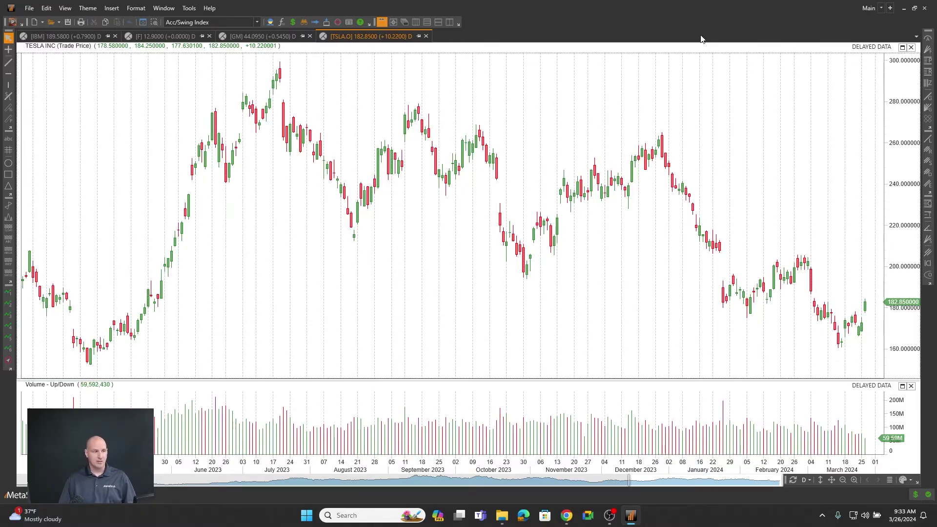
# Browse the GM, Ford and Tesla chart tabs, then drag the TSLA.O tab to the far left.
pyautogui.click(282, 39)
pyautogui.click(171, 36)
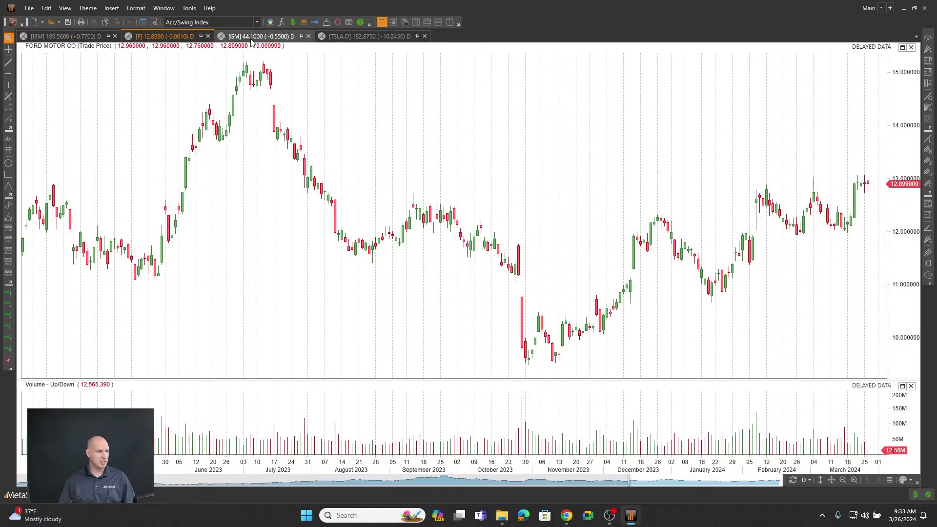
pyautogui.click(253, 37)
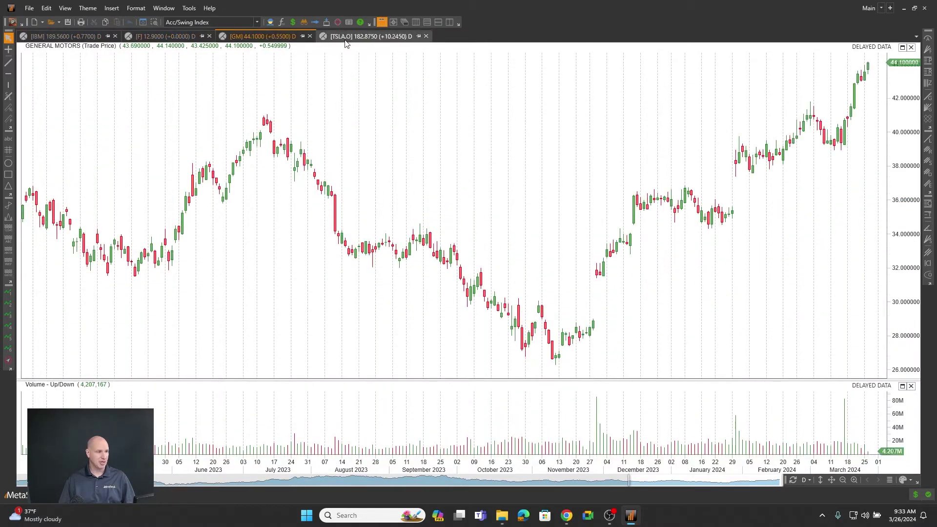
pyautogui.click(364, 36)
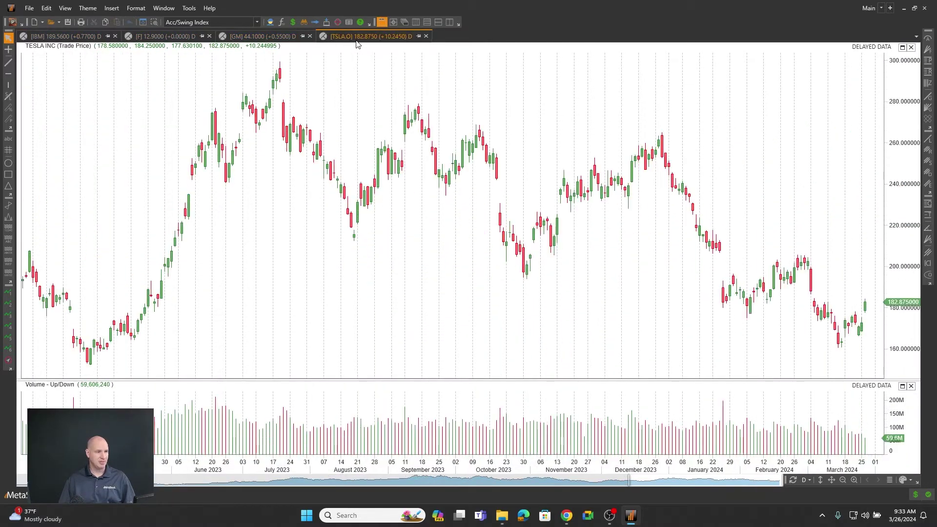
pyautogui.click(916, 36)
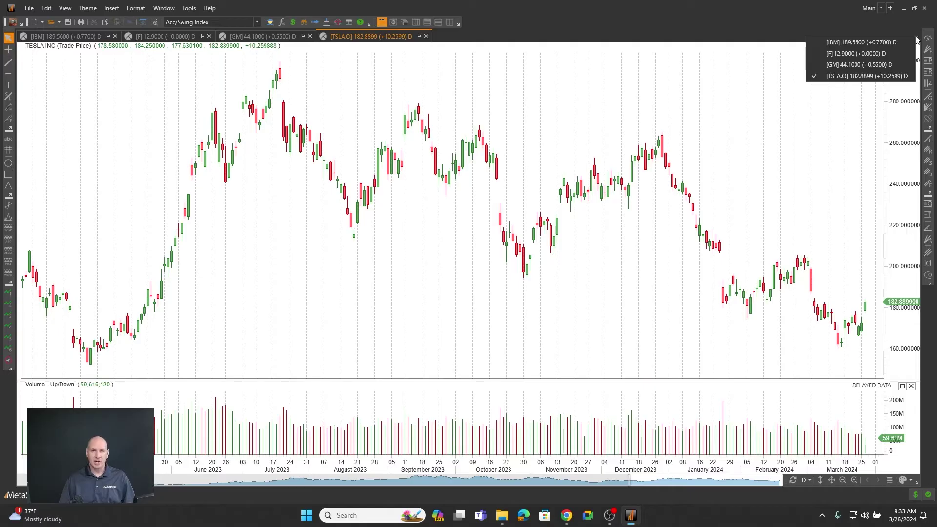
pyautogui.click(887, 54)
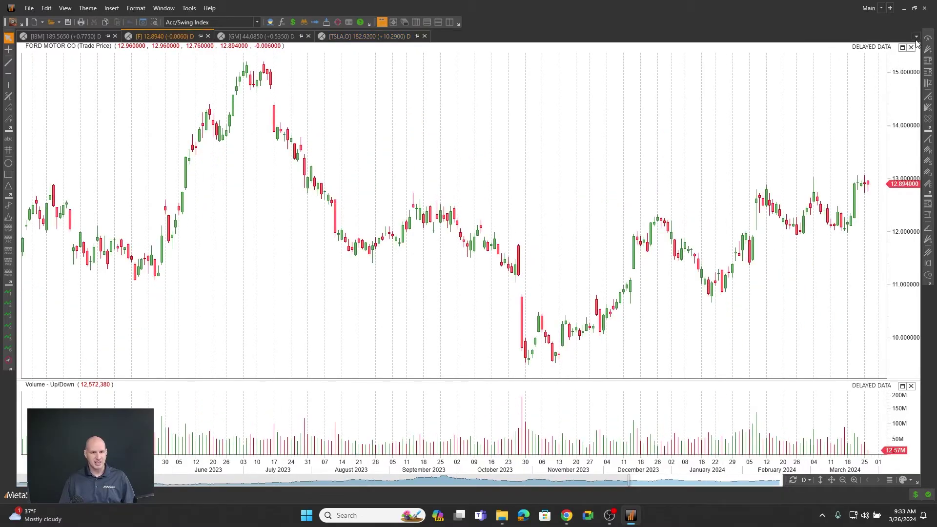
pyautogui.click(916, 36)
pyautogui.click(897, 63)
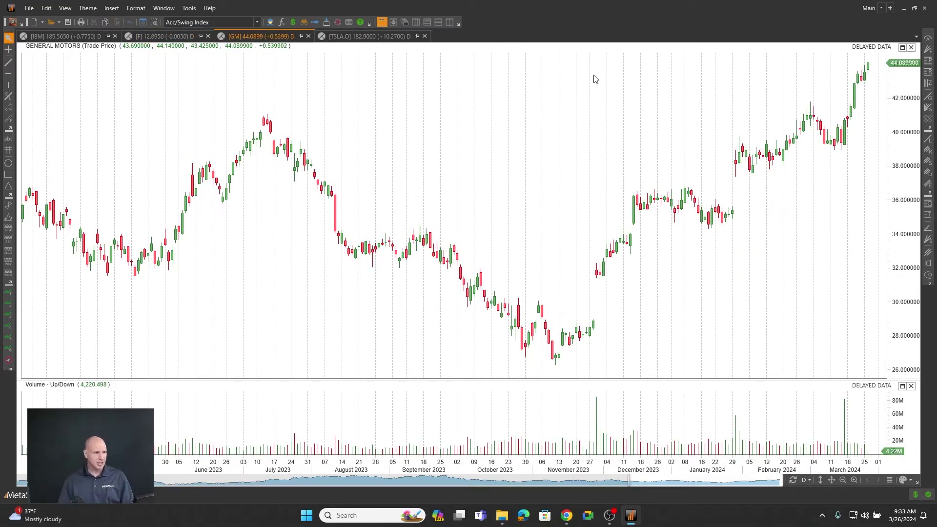
pyautogui.moveTo(390, 37); pyautogui.dragTo(62, 39)
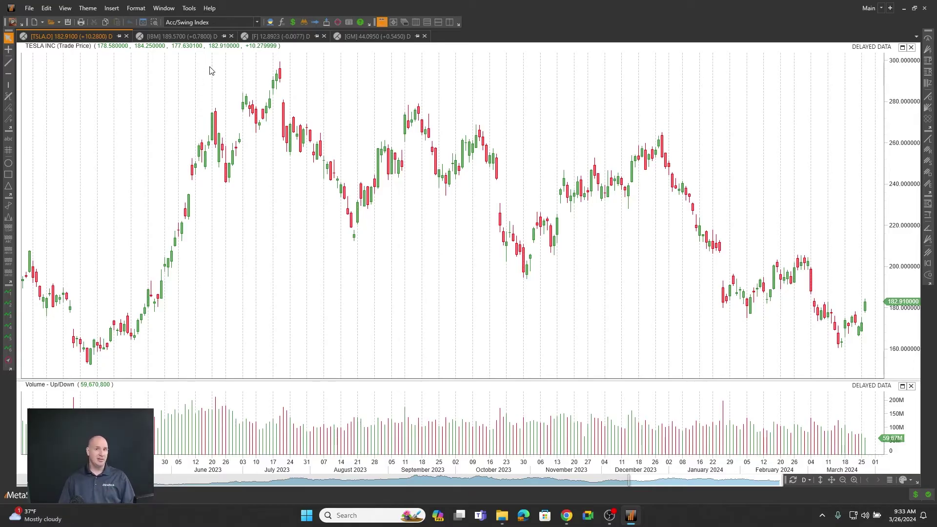
# Pin the IBM tab first instead of GM, then select the Ford chart tab.
pyautogui.click(363, 38)
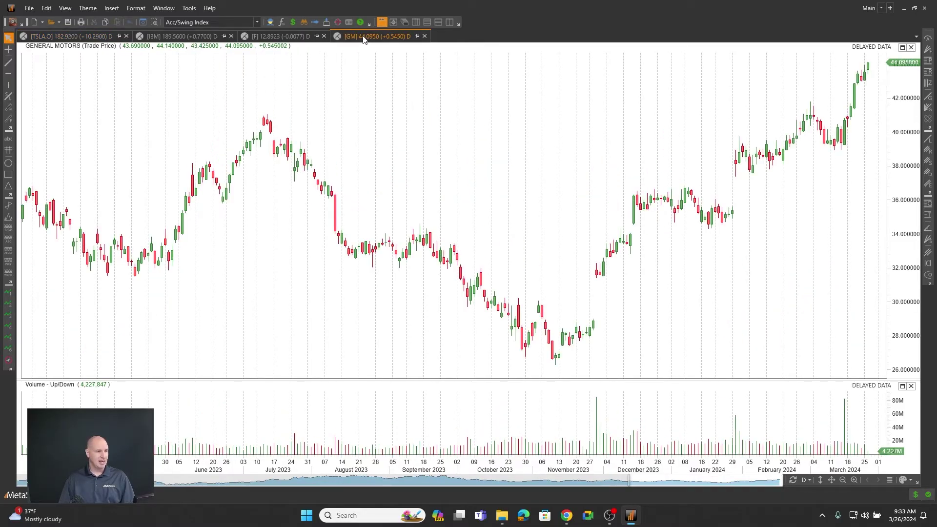
pyautogui.rightClick(363, 38)
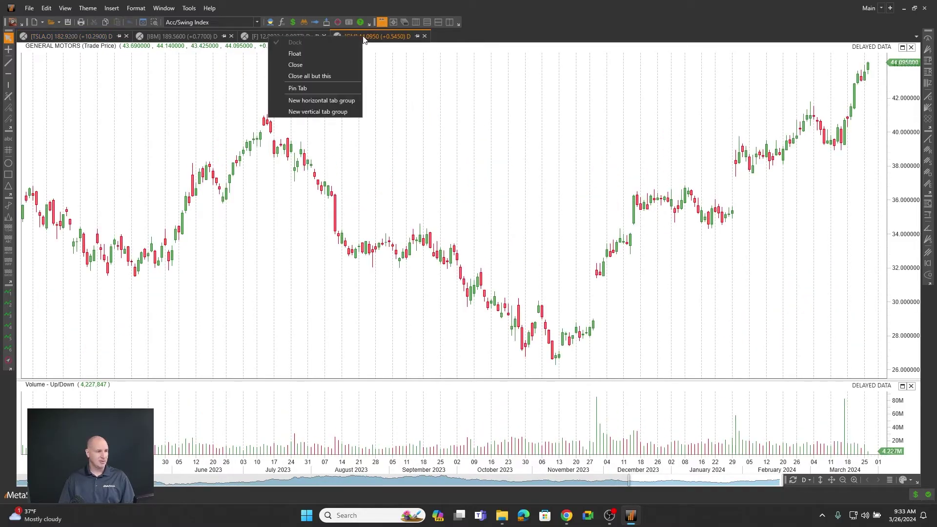
pyautogui.click(338, 89)
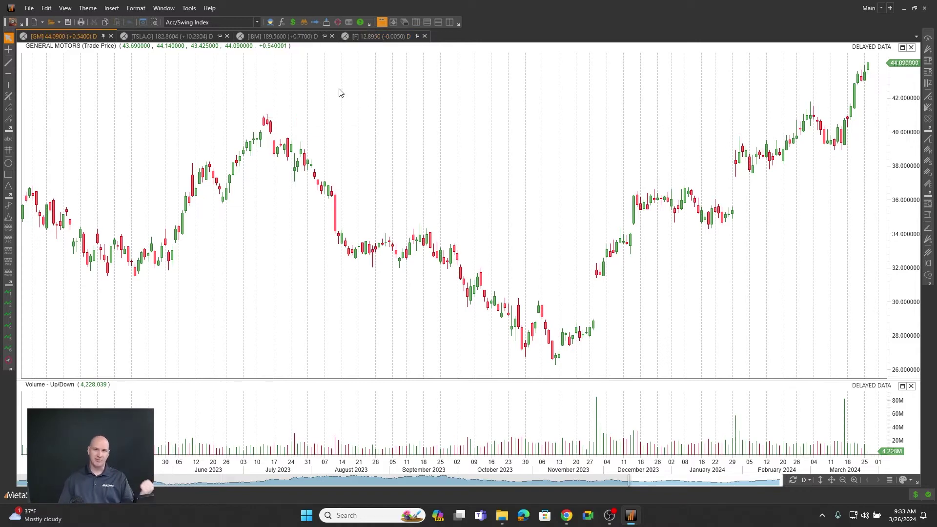
pyautogui.click(103, 38)
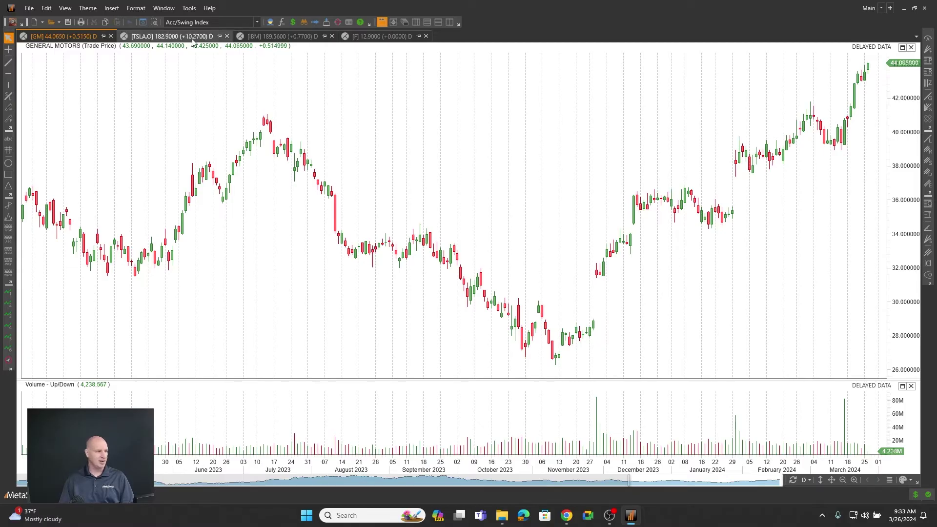
pyautogui.click(325, 37)
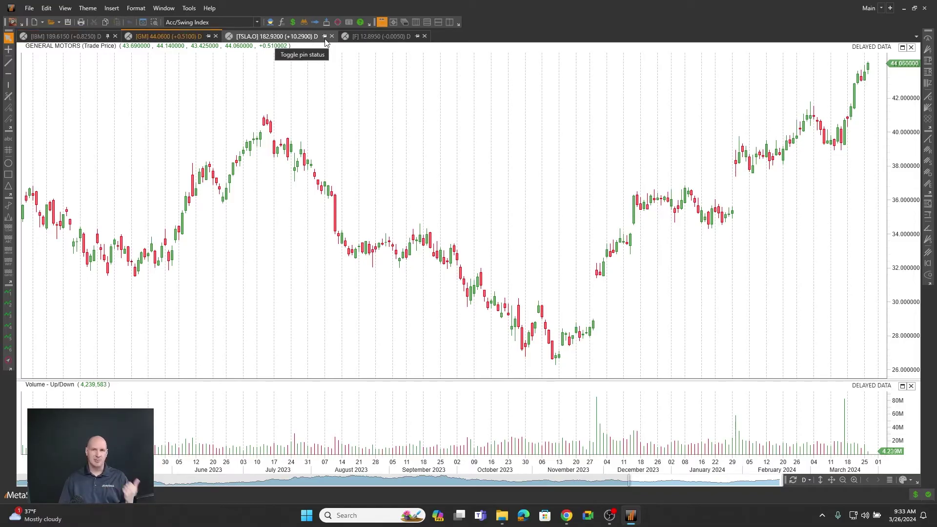
pyautogui.click(375, 39)
# Float the Ford chart and dock it to the right of the General Motors chart.
pyautogui.moveTo(375, 39); pyautogui.dragTo(410, 92)
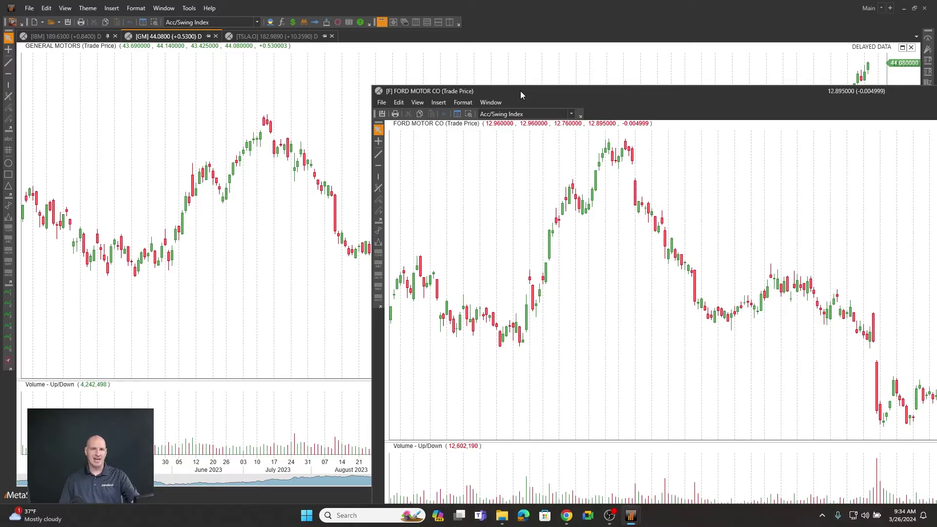
pyautogui.moveTo(520, 91); pyautogui.dragTo(545, 131)
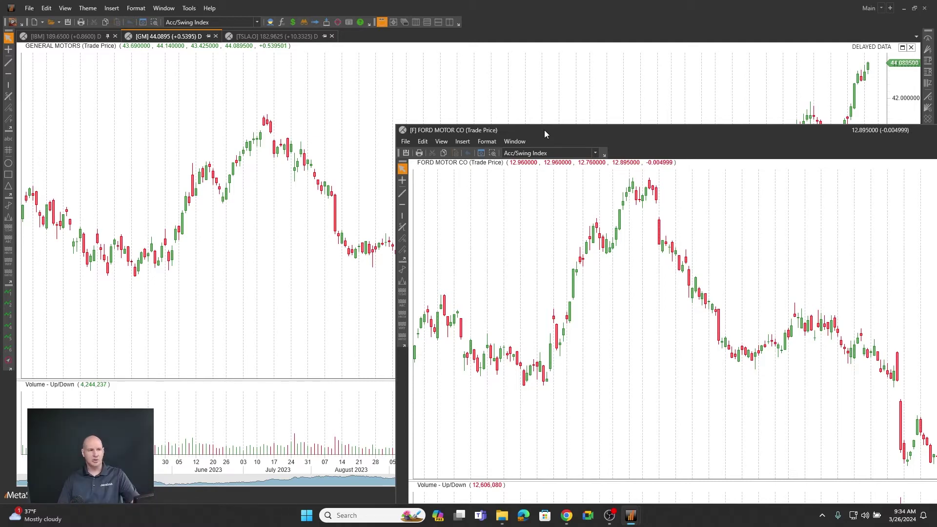
pyautogui.moveTo(544, 130); pyautogui.dragTo(487, 262)
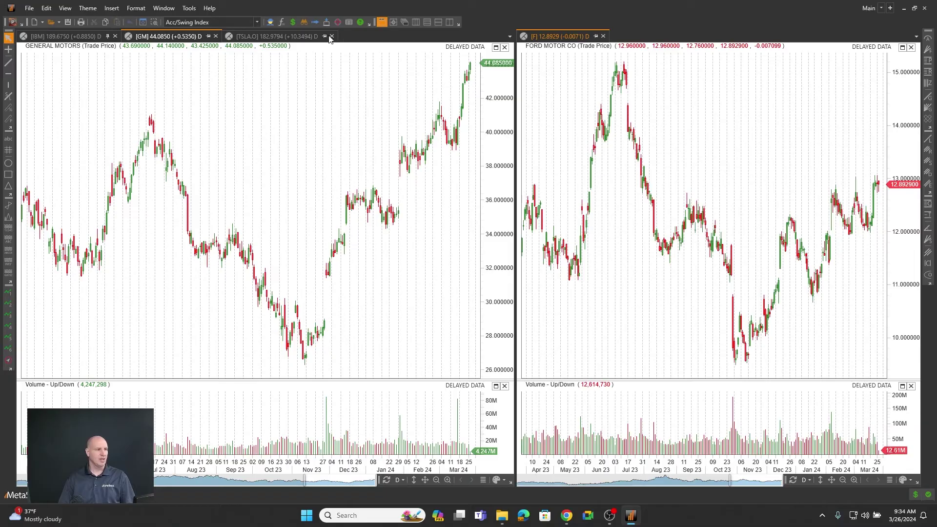
# Move the Tesla chart into Ford's tab group and give GM a new vertical tab group.
pyautogui.click(276, 37)
pyautogui.rightClick(276, 40)
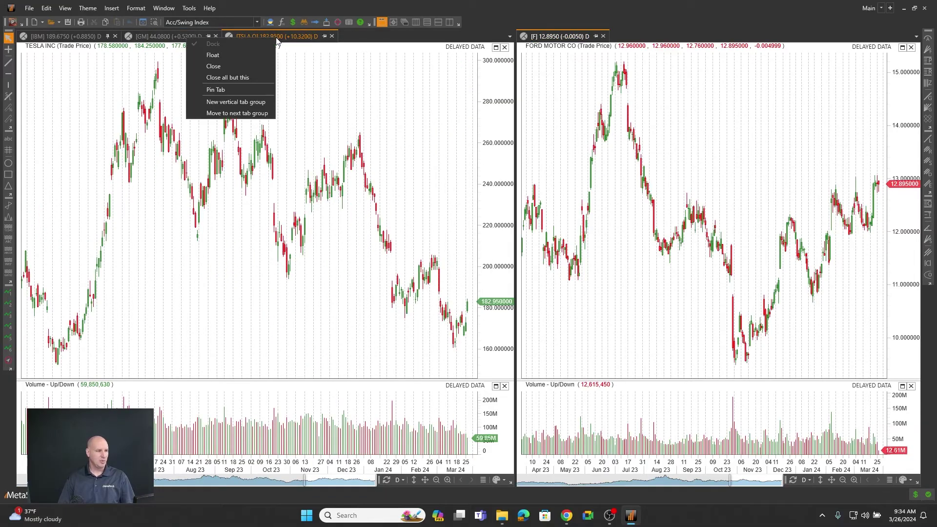
pyautogui.click(218, 113)
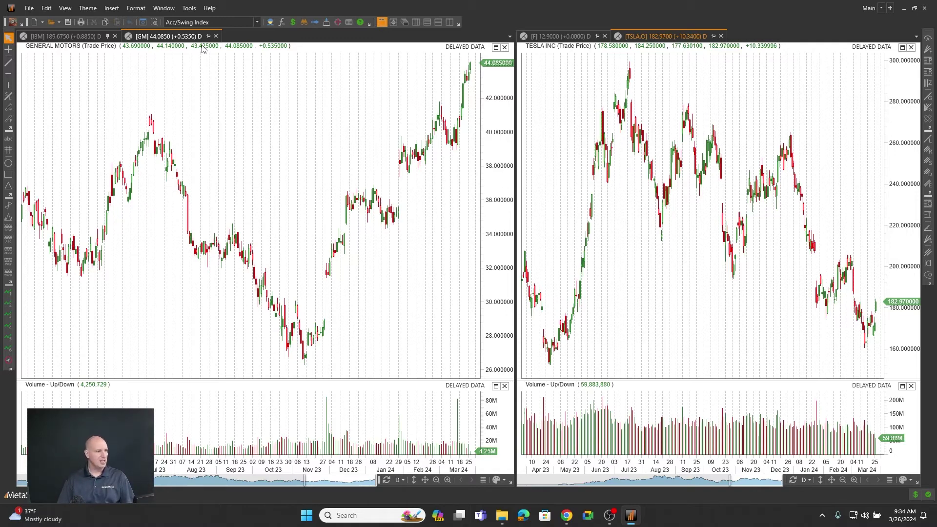
pyautogui.rightClick(184, 38)
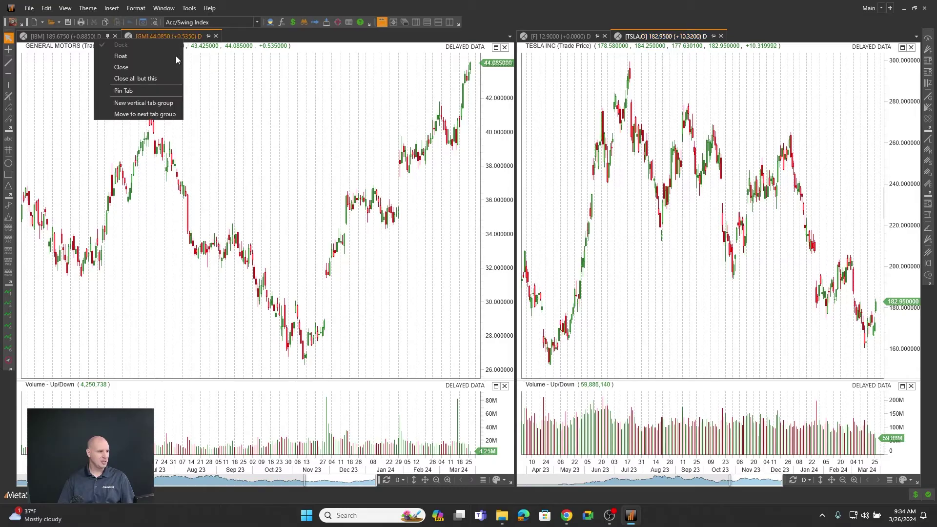
pyautogui.click(165, 108)
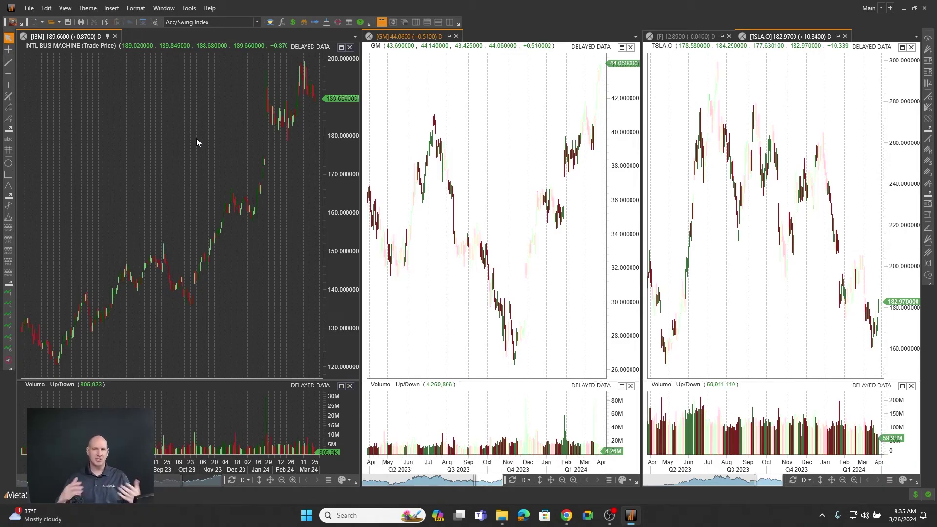
# Close all charts with File > Close All and open new TSLA.O, F and MG charts.
pyautogui.click(27, 8)
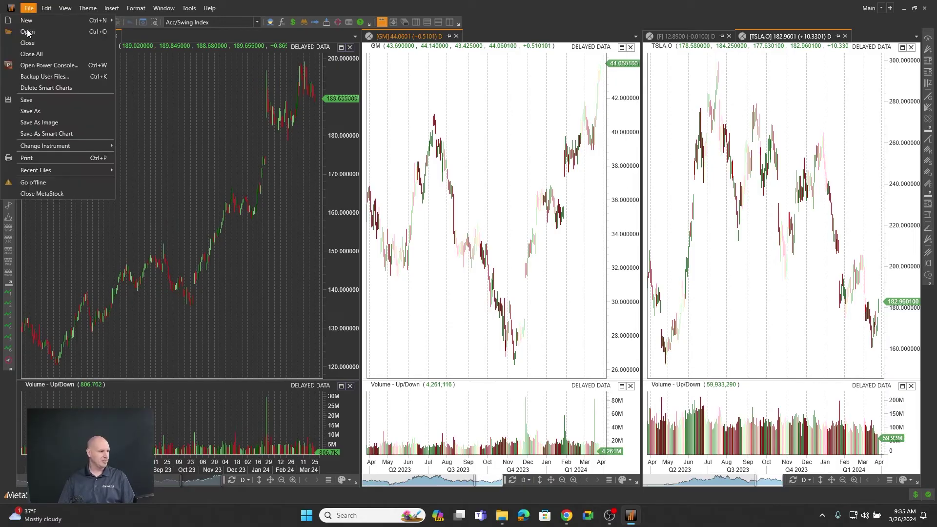
pyautogui.click(30, 55)
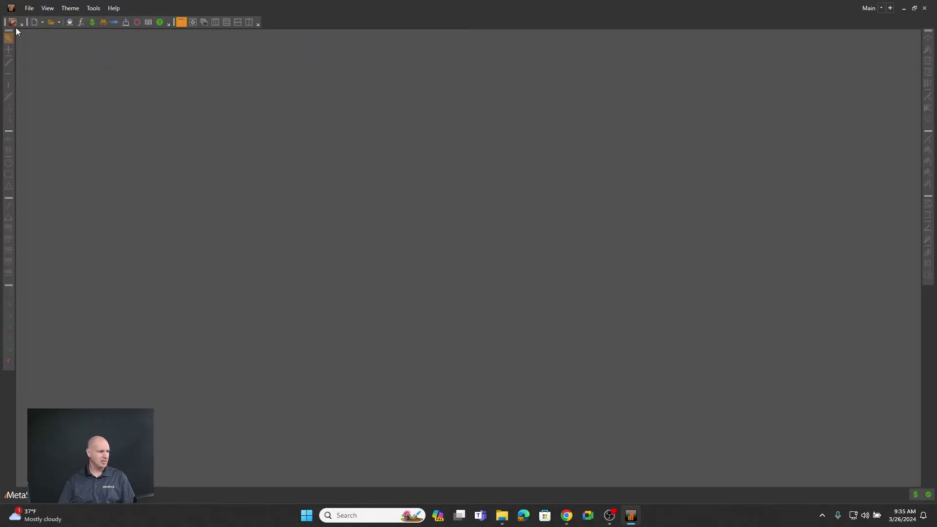
pyautogui.click(14, 22)
pyautogui.write('T')
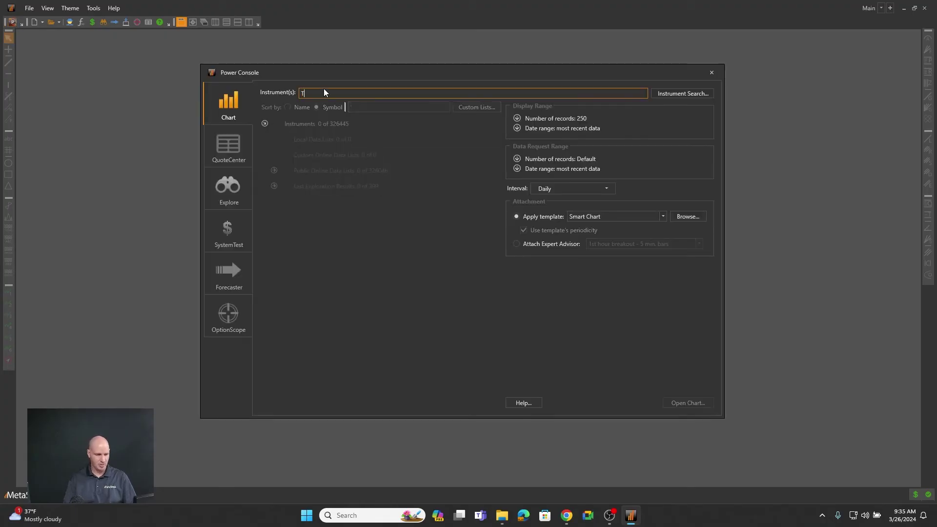
pyautogui.write('SLA.O FMG')
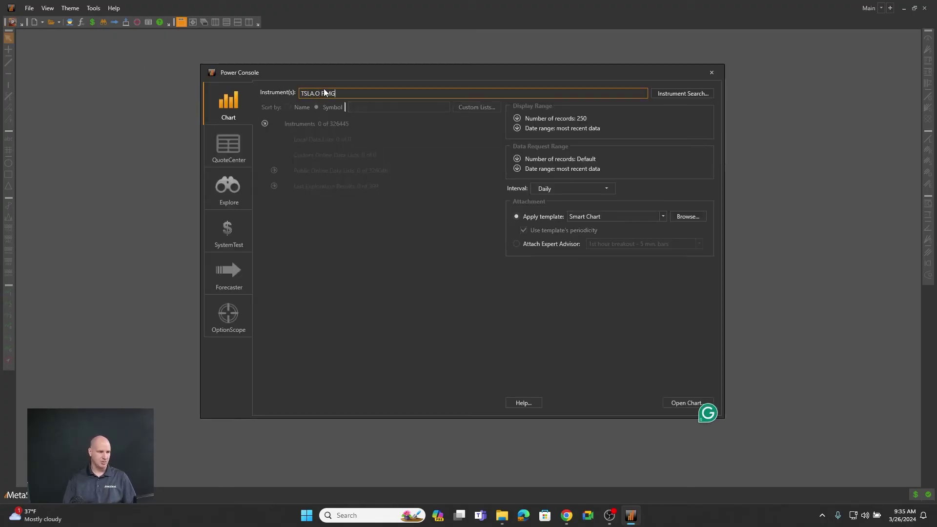
pyautogui.press('Return')
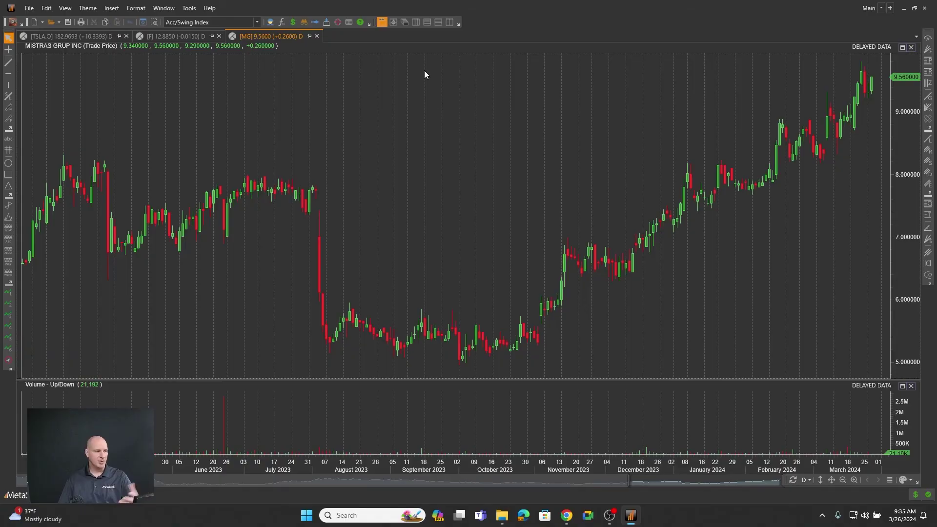
# Put the MG chart in a new horizontal tab group and dock Ford right of Tesla.
pyautogui.rightClick(276, 36)
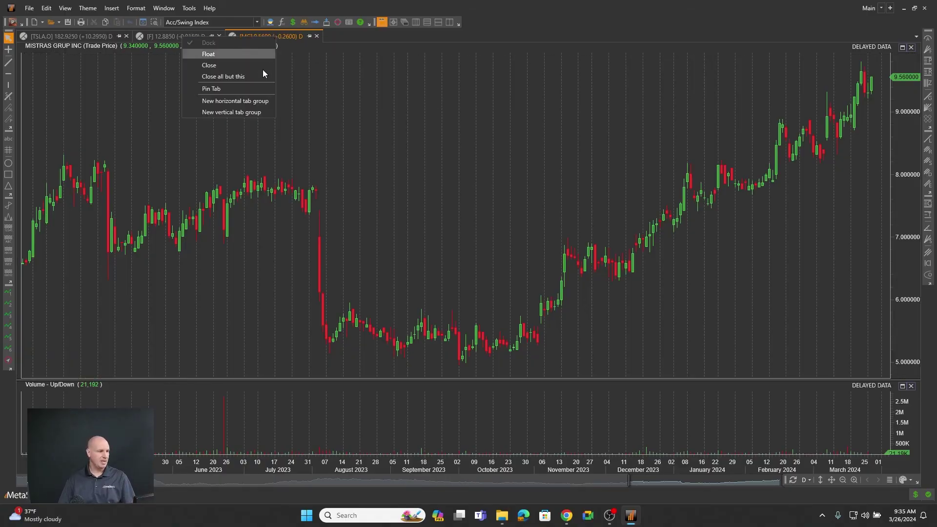
pyautogui.click(256, 103)
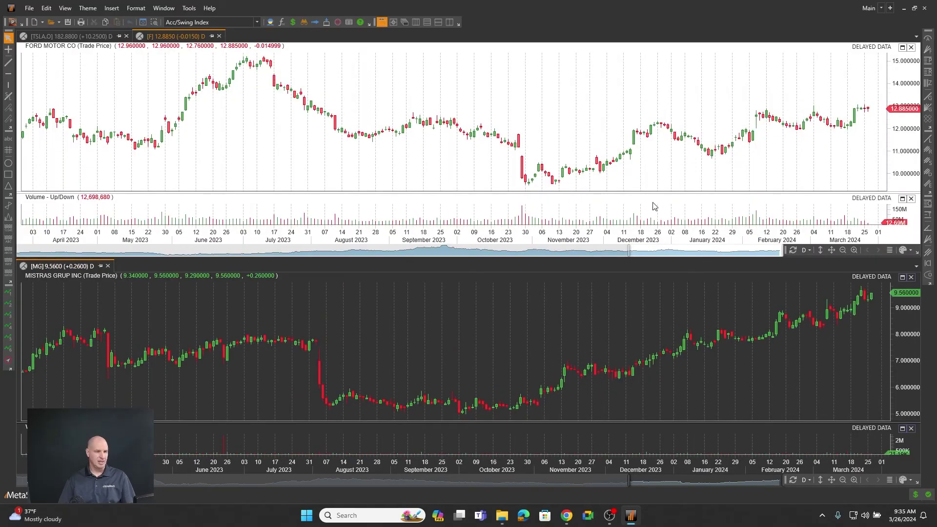
pyautogui.rightClick(164, 39)
pyautogui.click(97, 64)
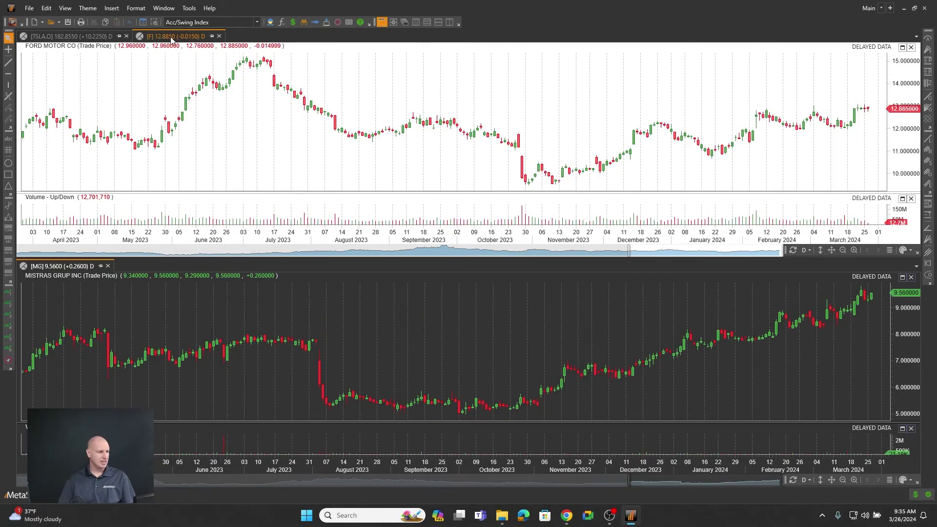
pyautogui.moveTo(326, 164); pyautogui.dragTo(485, 151)
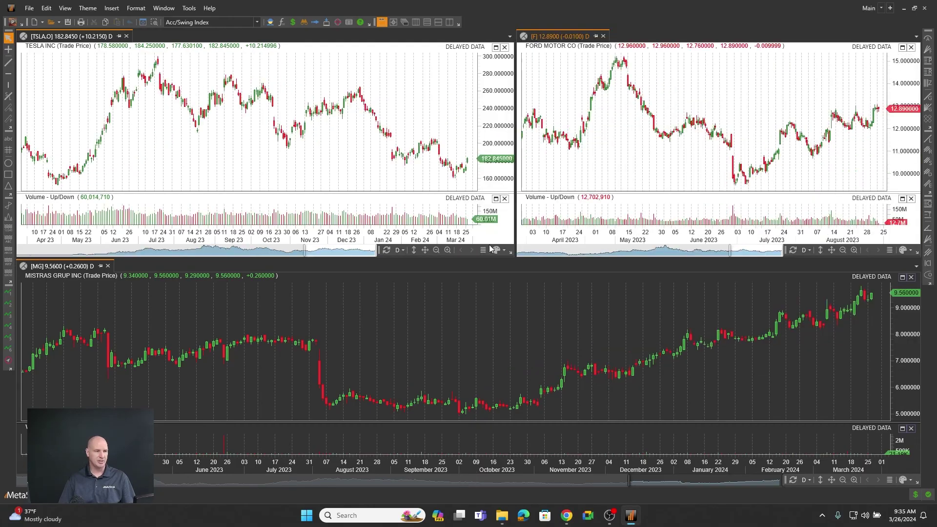